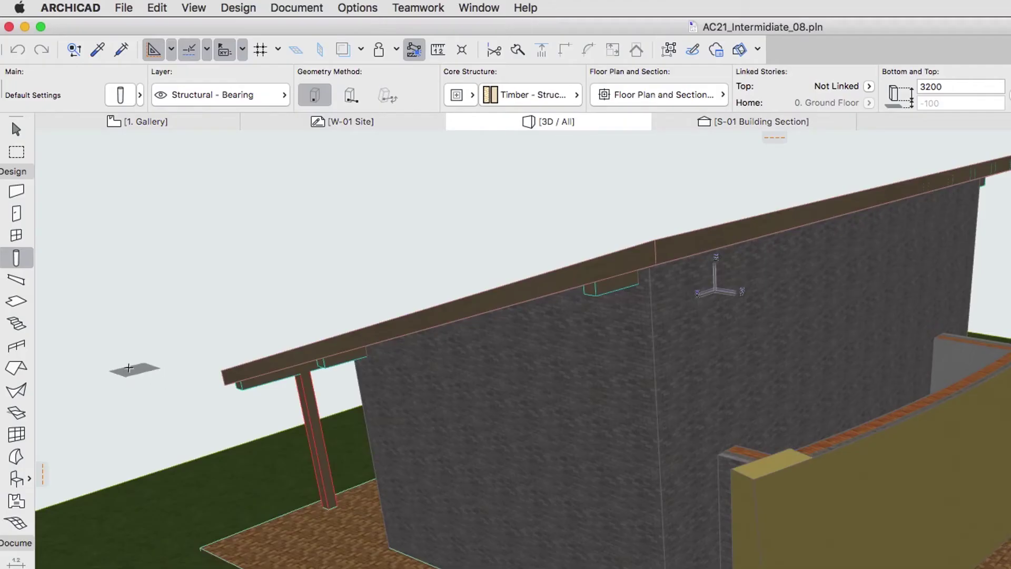
left_click(13, 202)
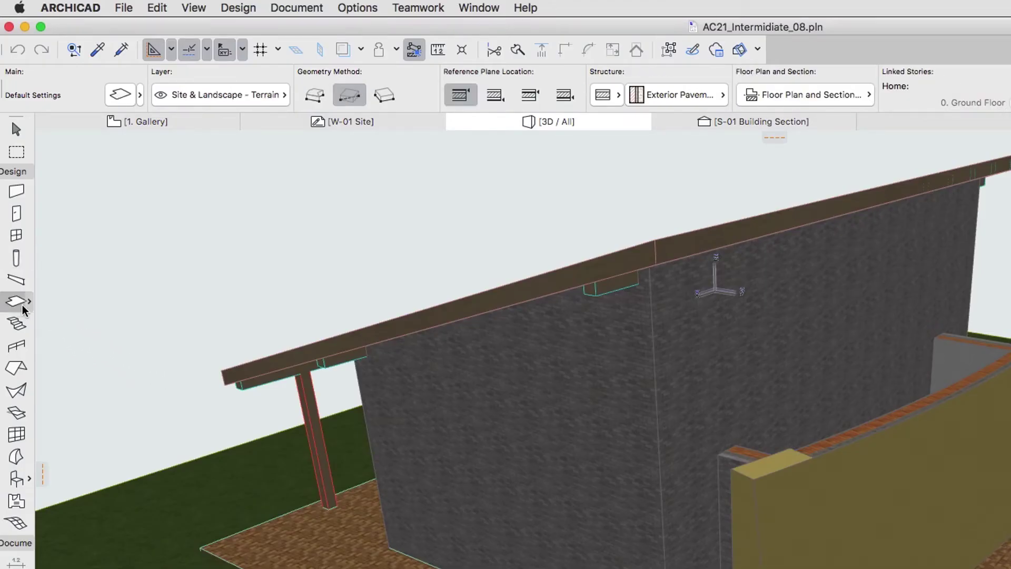
left_click(29, 303)
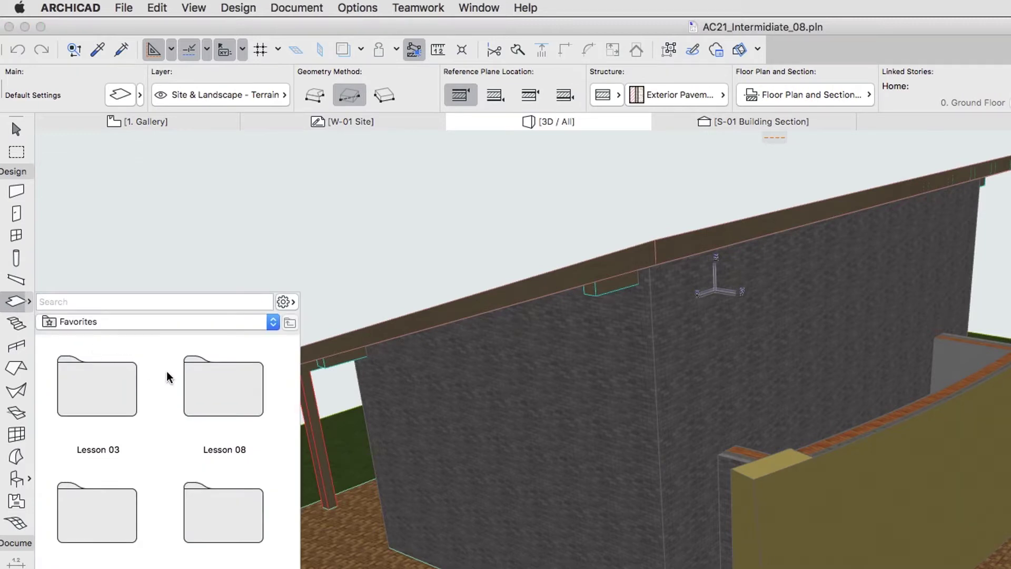
double_click(216, 388)
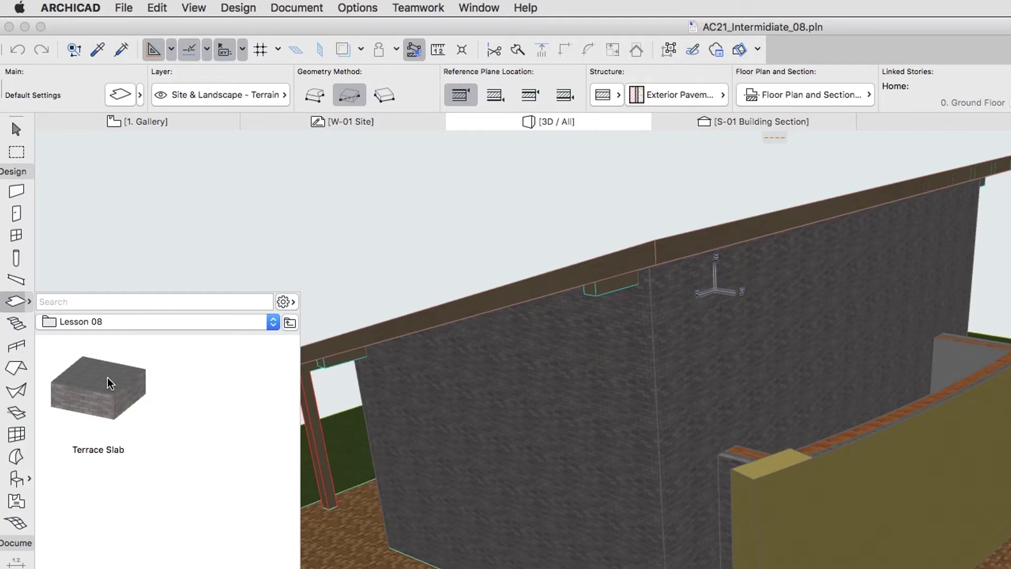
- Give the slab defaults the Flat Roof structure, a Tiles - White Matte 15x15 top and a Brick - White Natural bottom
double_click(22, 311)
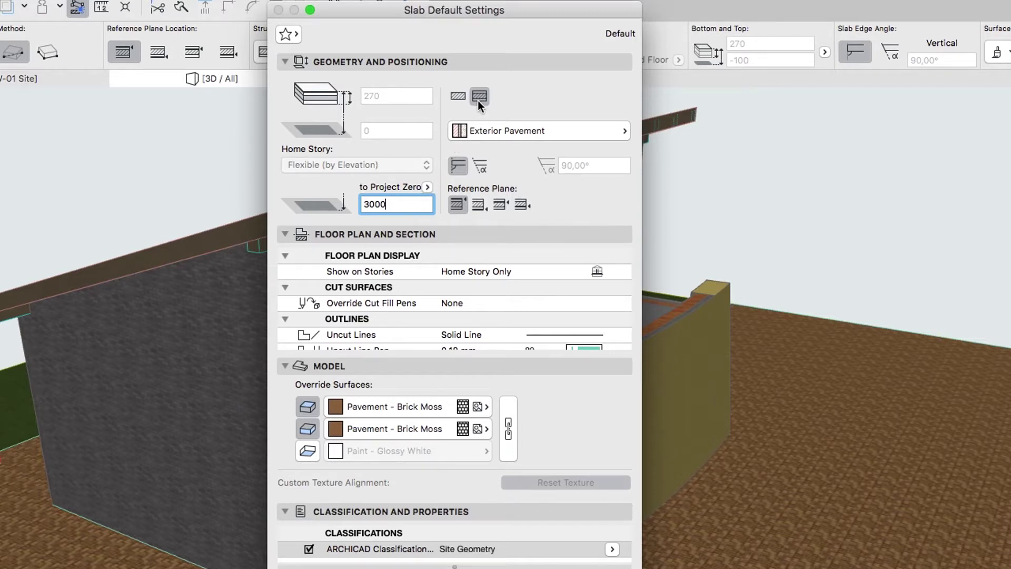
left_click(490, 130)
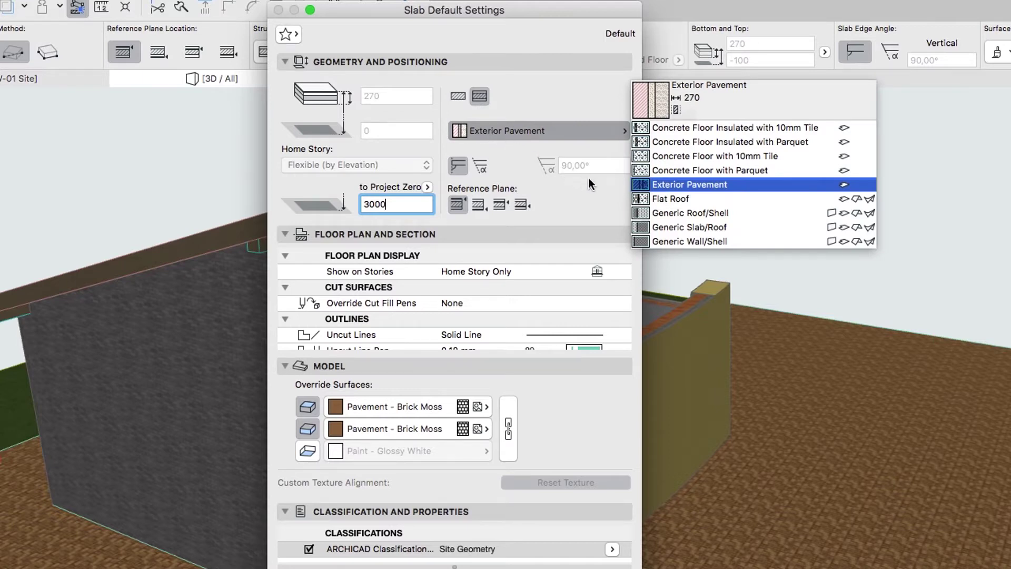
left_click(636, 199)
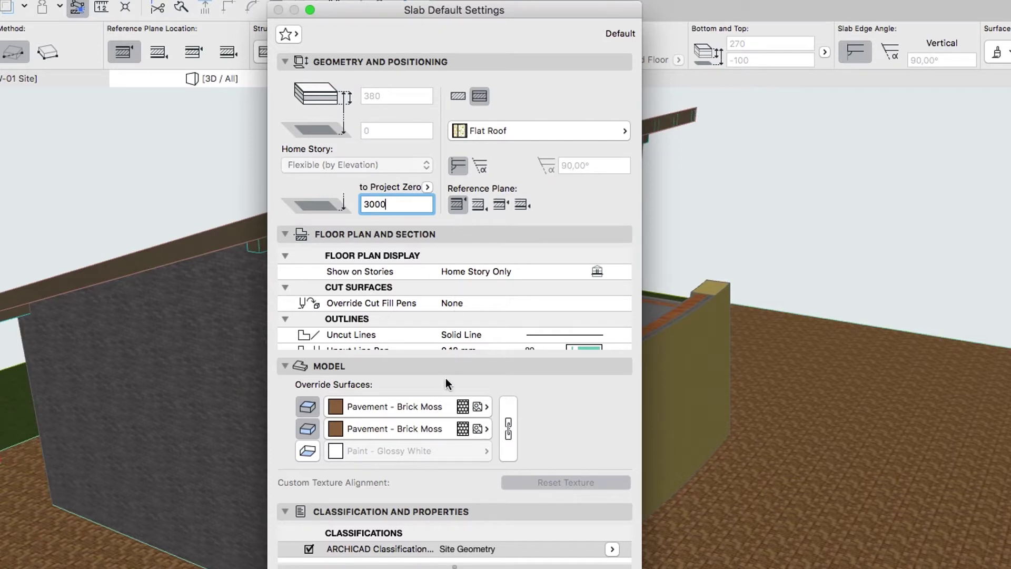
left_click(444, 404)
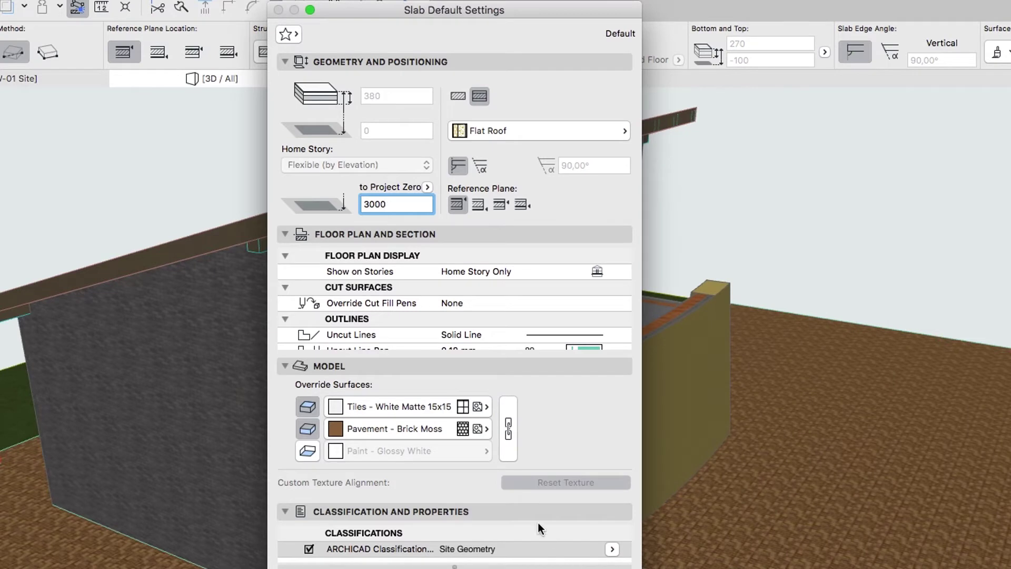
left_click(485, 432)
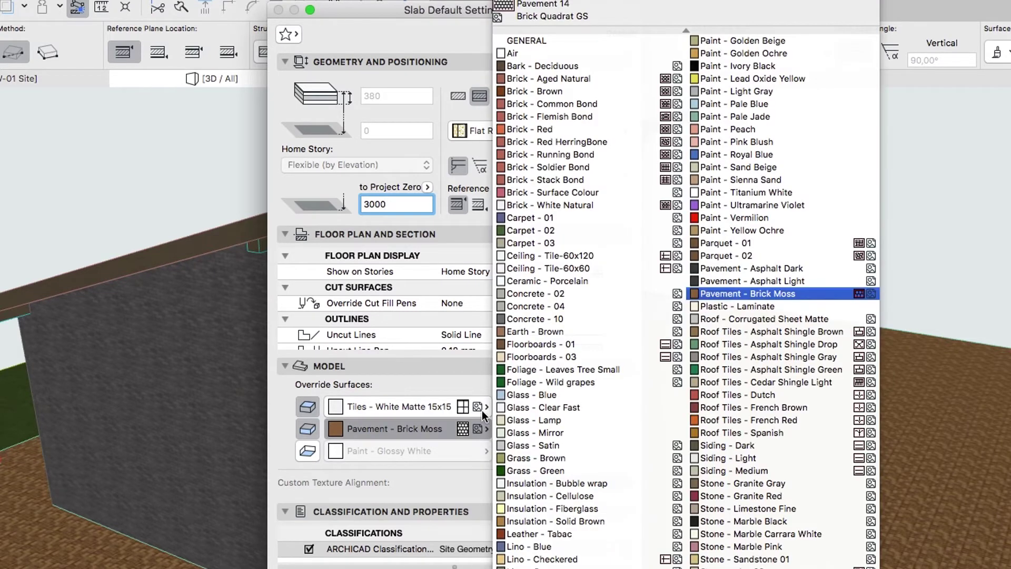
left_click(494, 208)
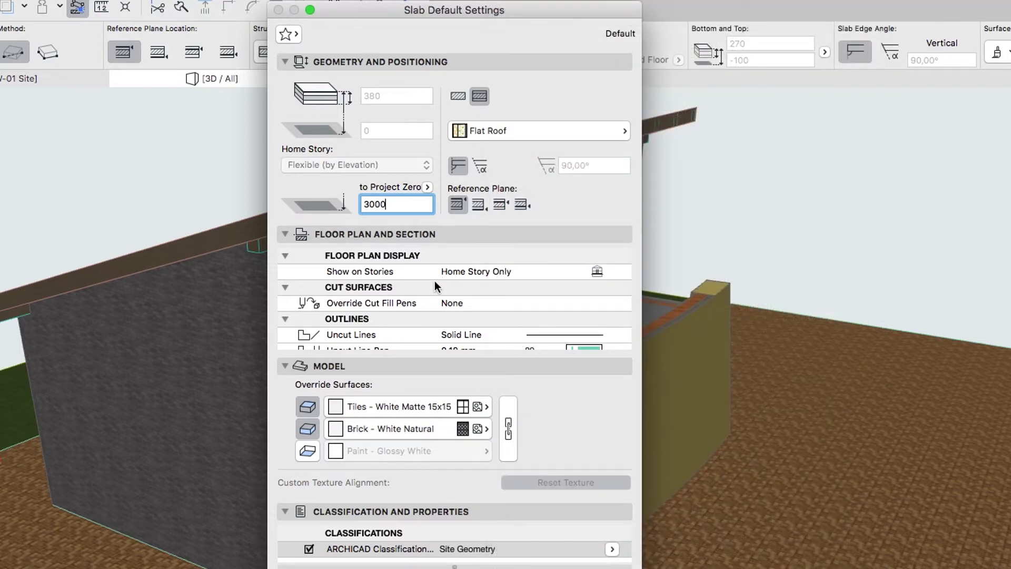
- Turn on the Glossy White edge override and set Structural Function to Load-Bearing
left_click(303, 451)
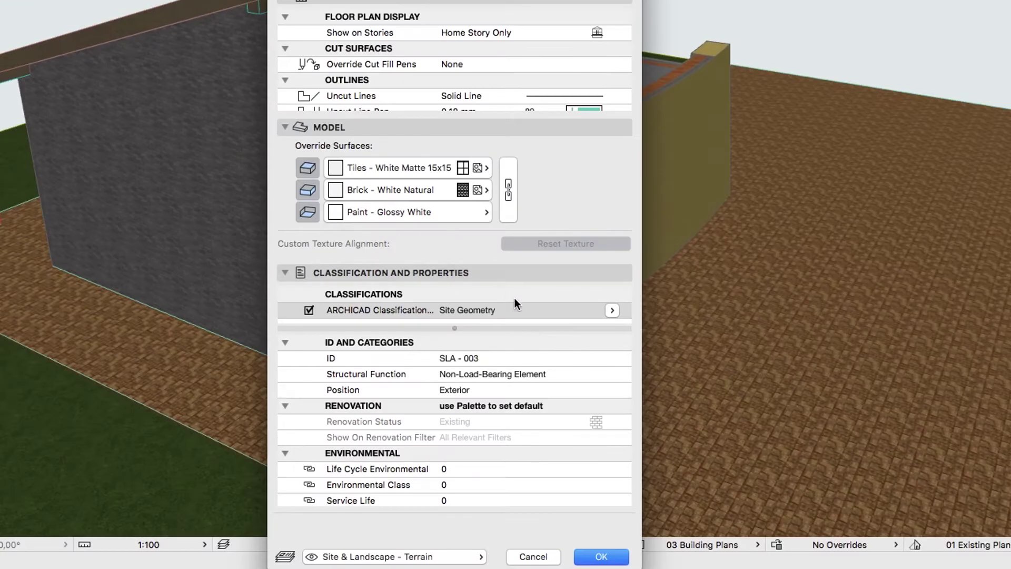
left_click(551, 375)
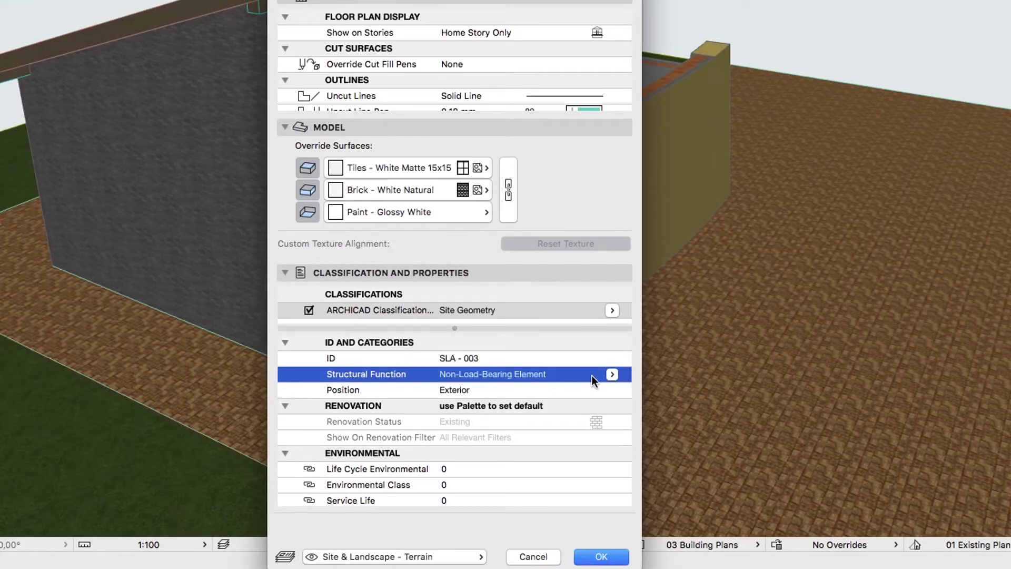
left_click(612, 375)
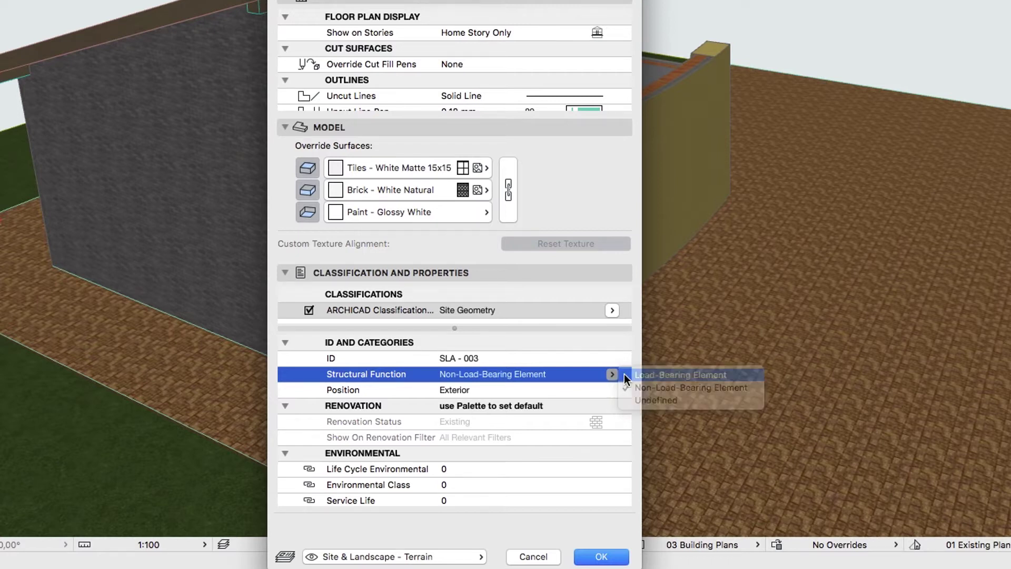
left_click(624, 374)
- Classify the slab as Slab on the Structural - Bearing layer and confirm the defaults
left_click(591, 391)
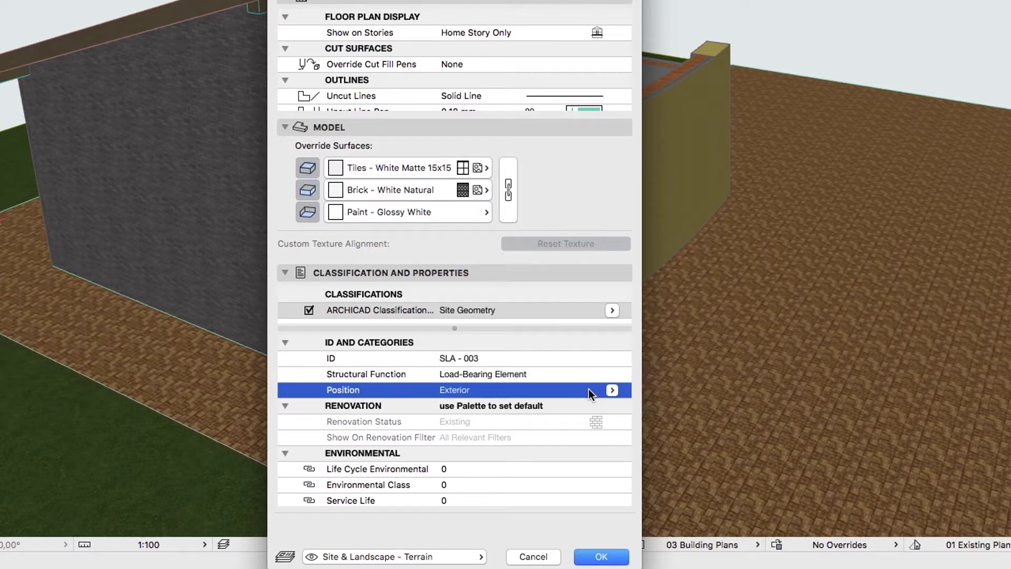
left_click(612, 314)
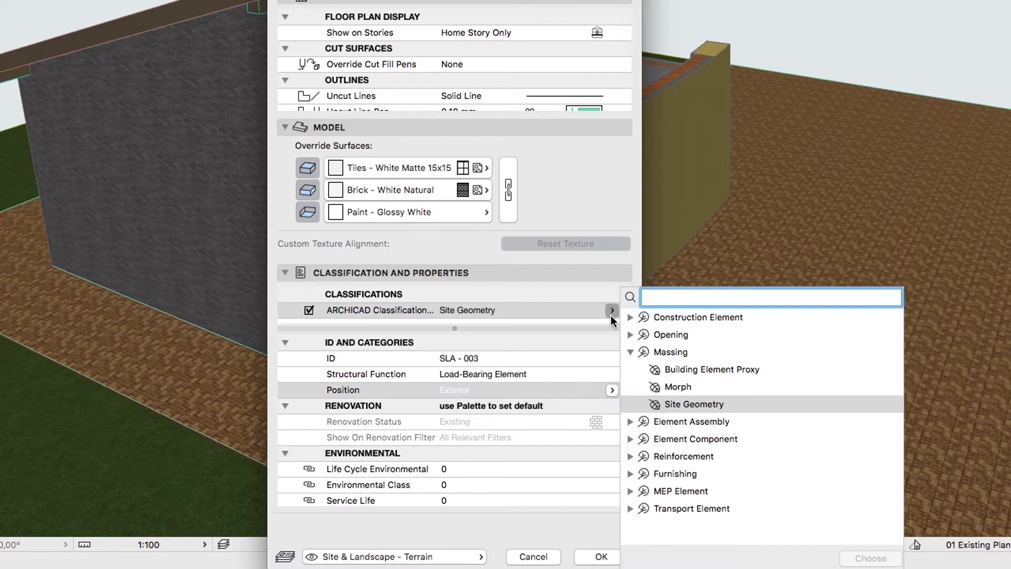
type("sla")
double_click(650, 350)
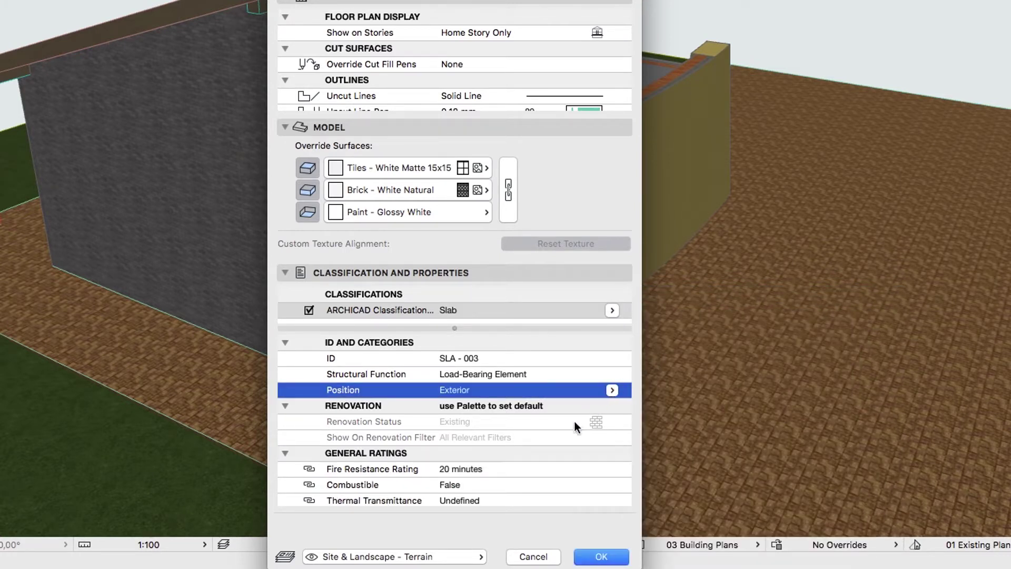
left_click(464, 553)
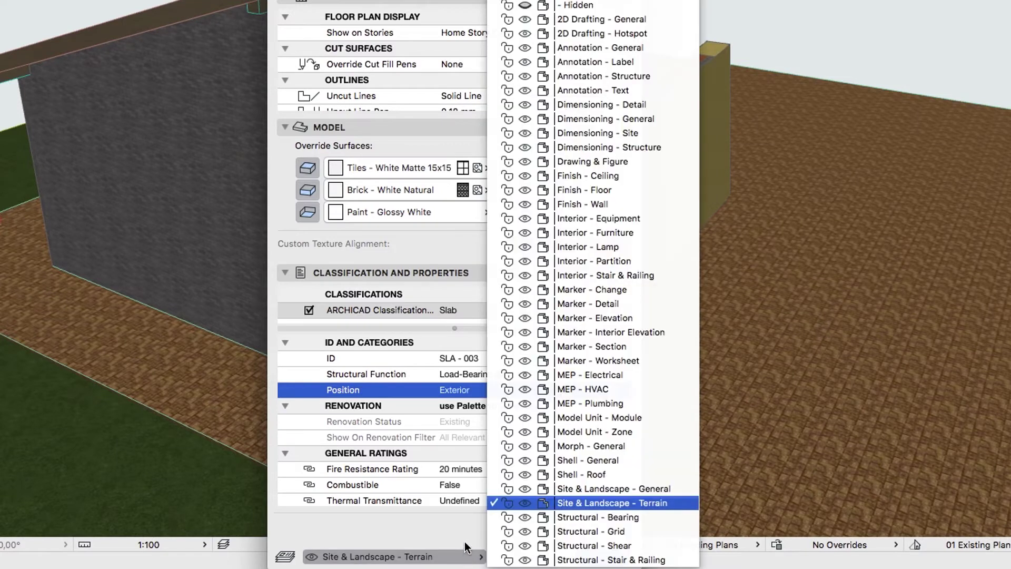
left_click(492, 519)
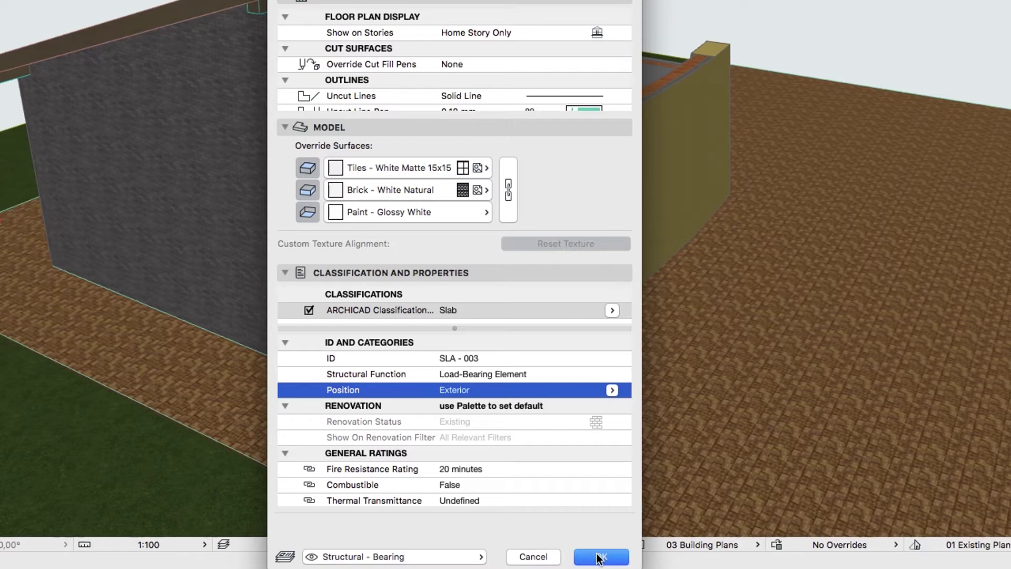
left_click(600, 557)
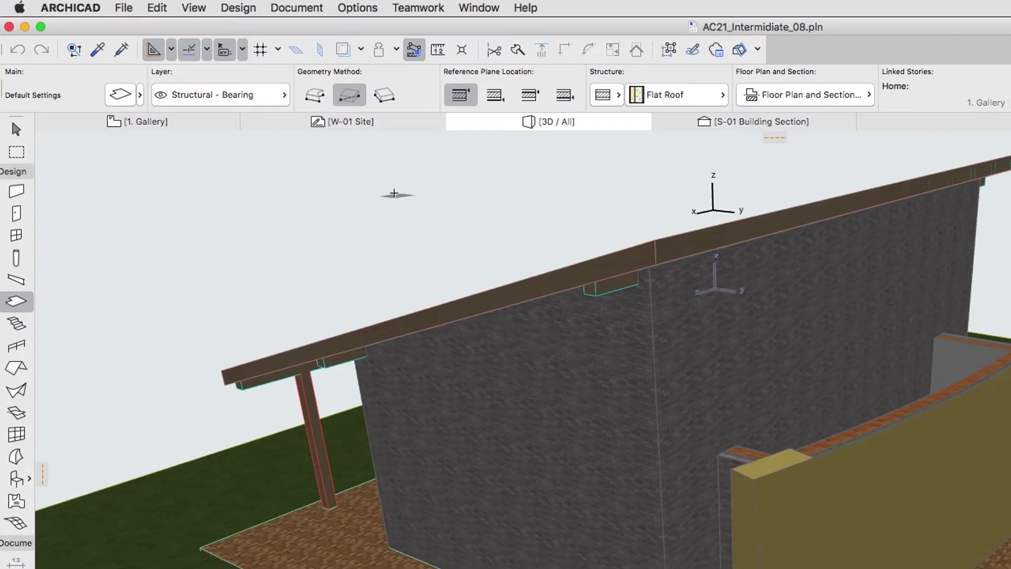
- Set the slab geometry method to Polygonal and enable the 3D Cutaway planes
left_click(326, 99)
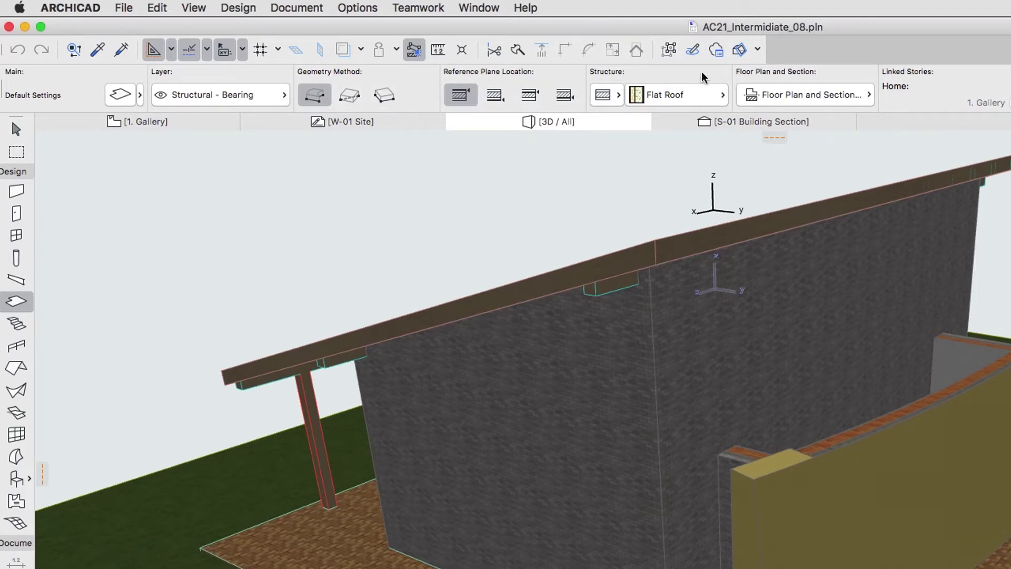
left_click(743, 55)
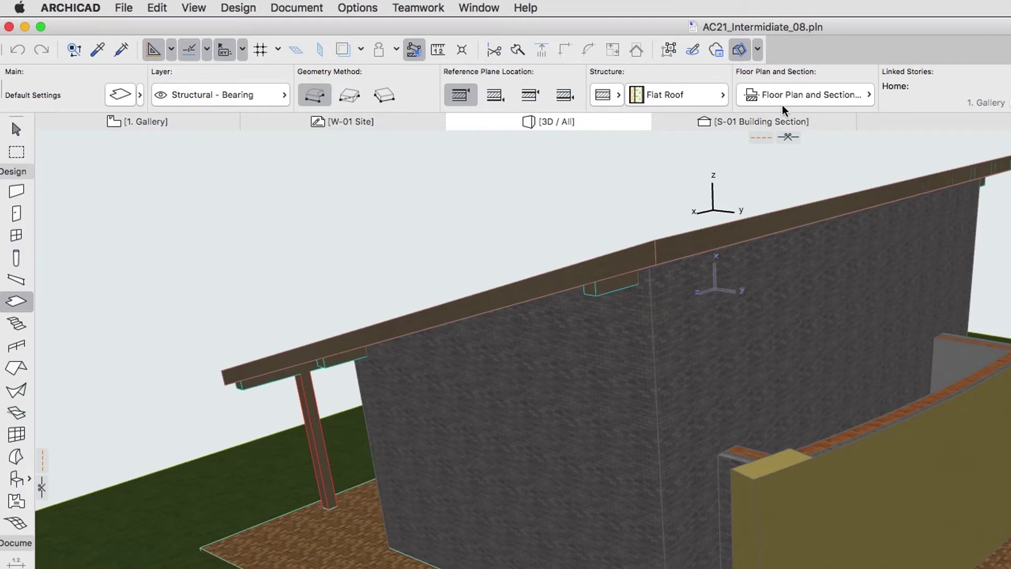
- Lower the horizontal cutting plane to Z 3000 at the 1. Gallery level
left_click(788, 138)
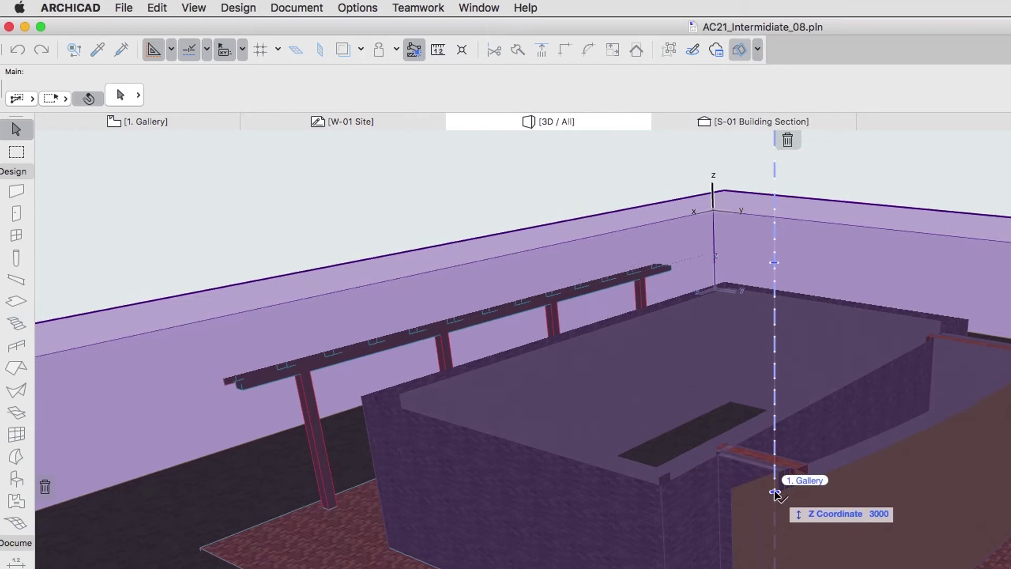
type("3000")
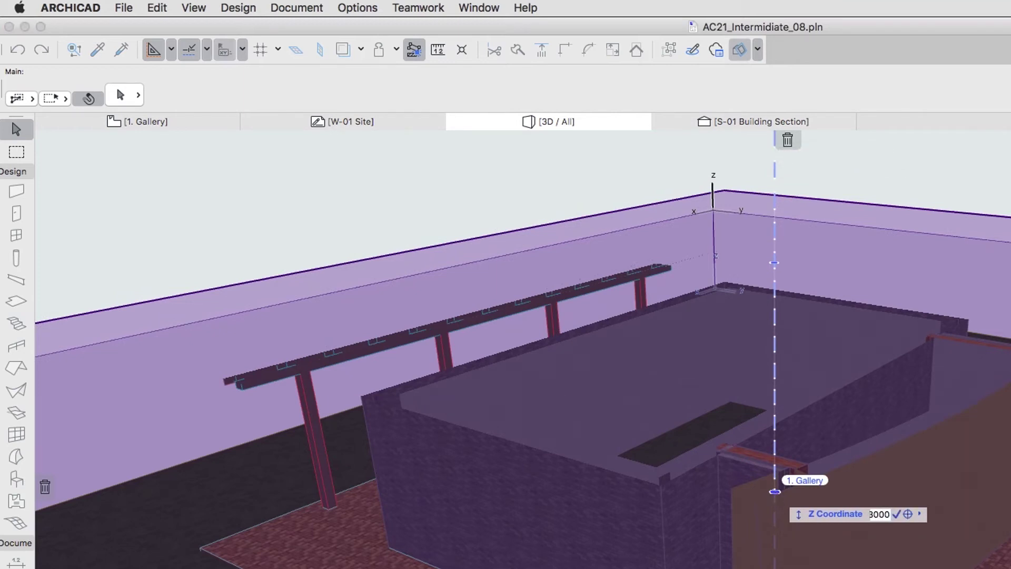
key("Return")
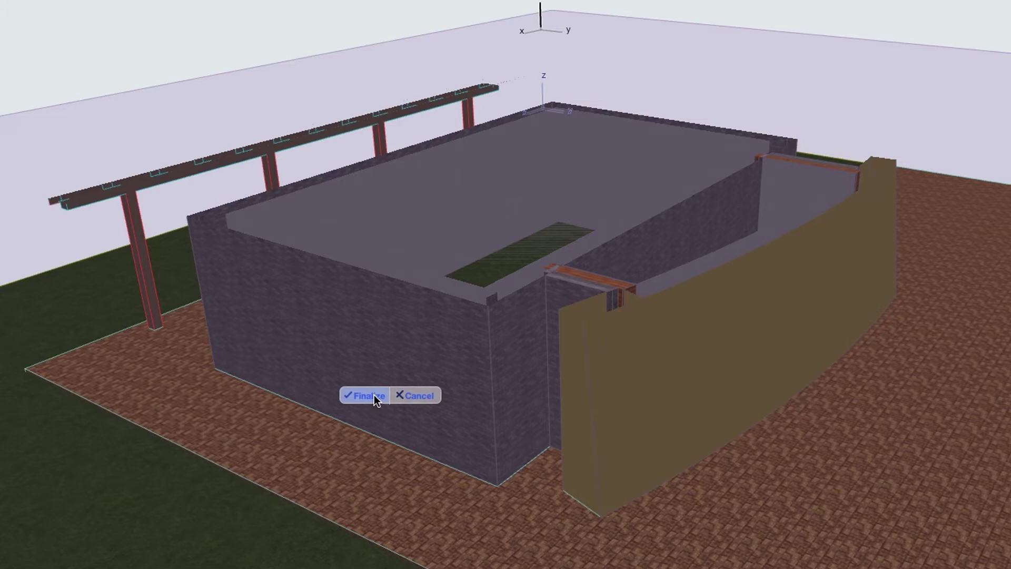
- Finish the cutaway, switch to the Slab tool and place the first slab corner at the wall junction
left_click(368, 396)
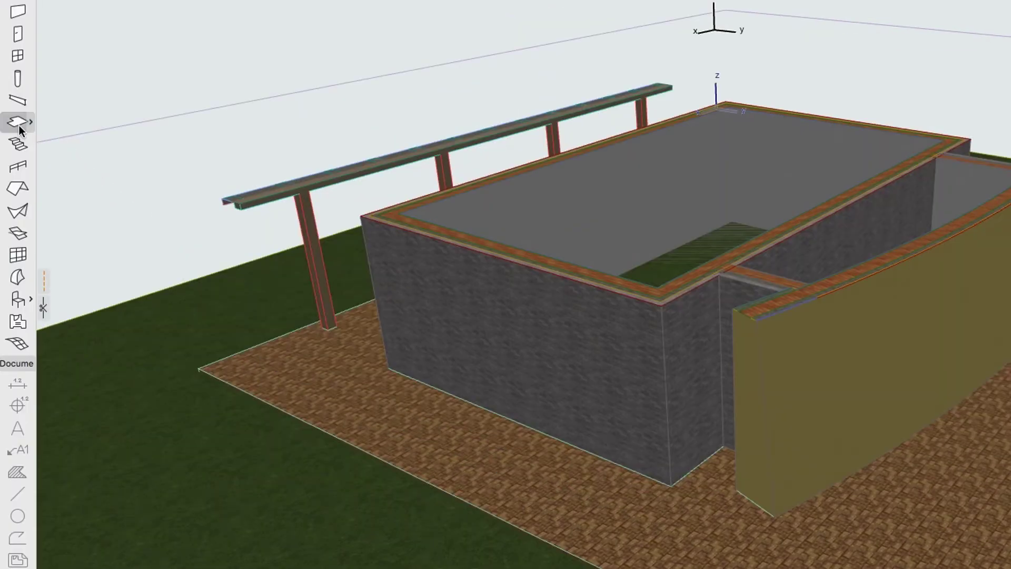
left_click(19, 124)
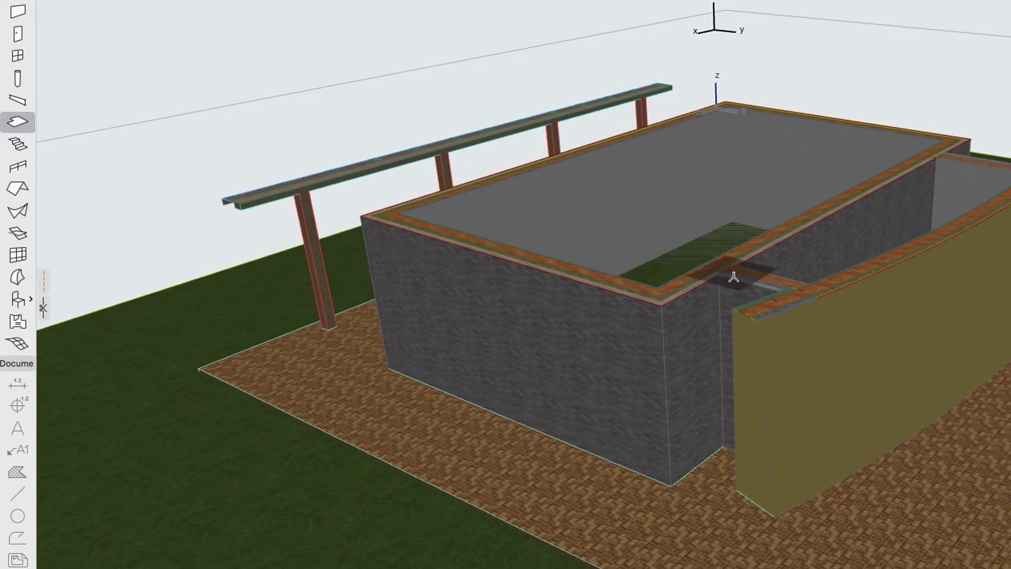
scroll(738, 275, "up", 5)
scroll(743, 277, "up", 2)
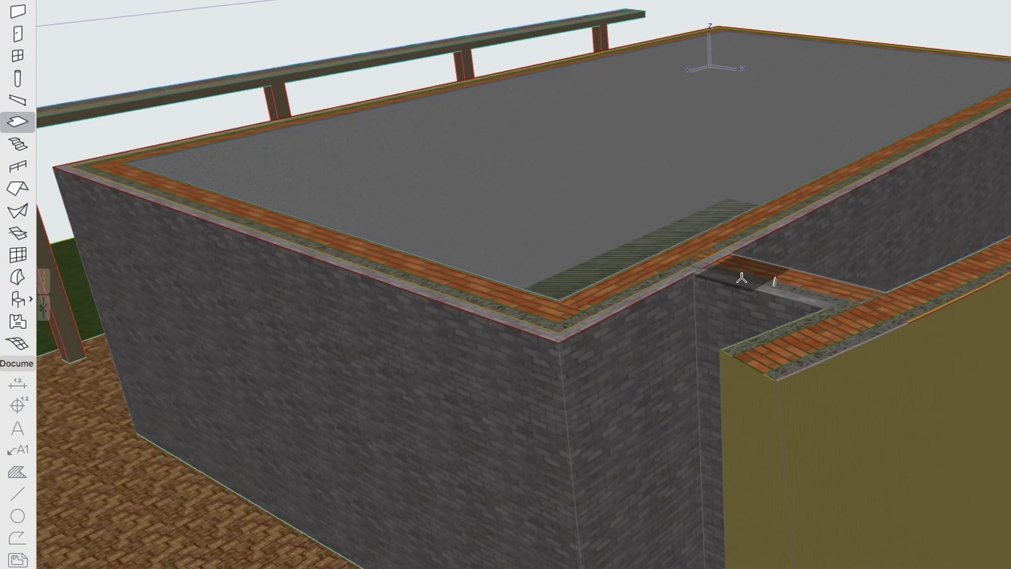
scroll(744, 277, "up", 1)
middle_click_drag(743, 278, 999, 372, "shift")
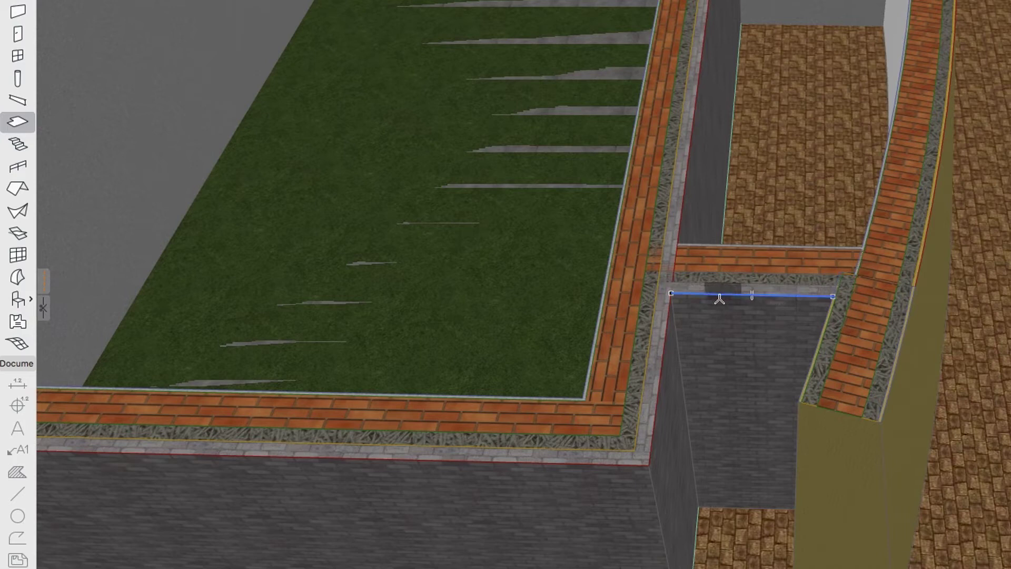
scroll(619, 292, "up", 3)
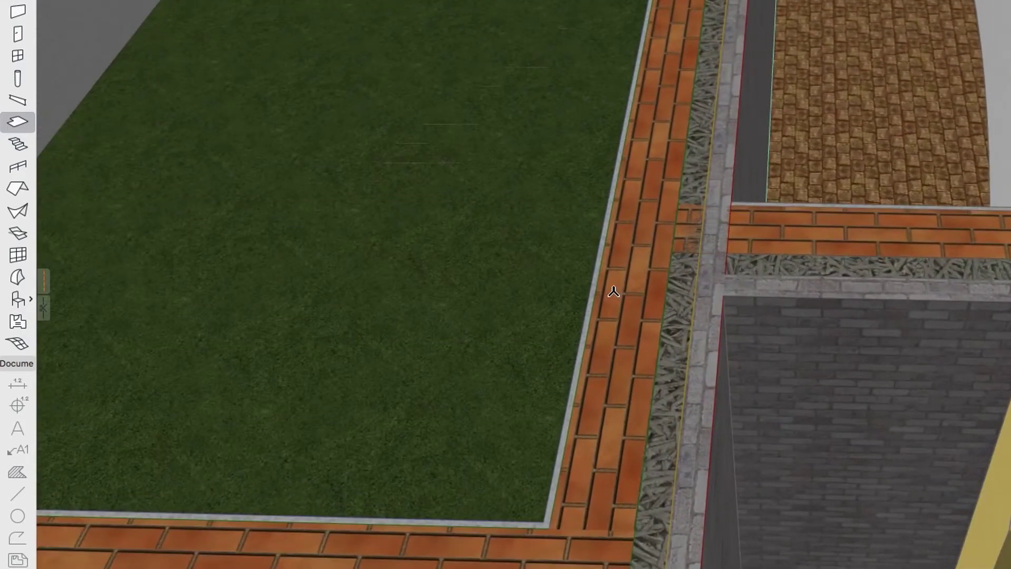
left_click(599, 291)
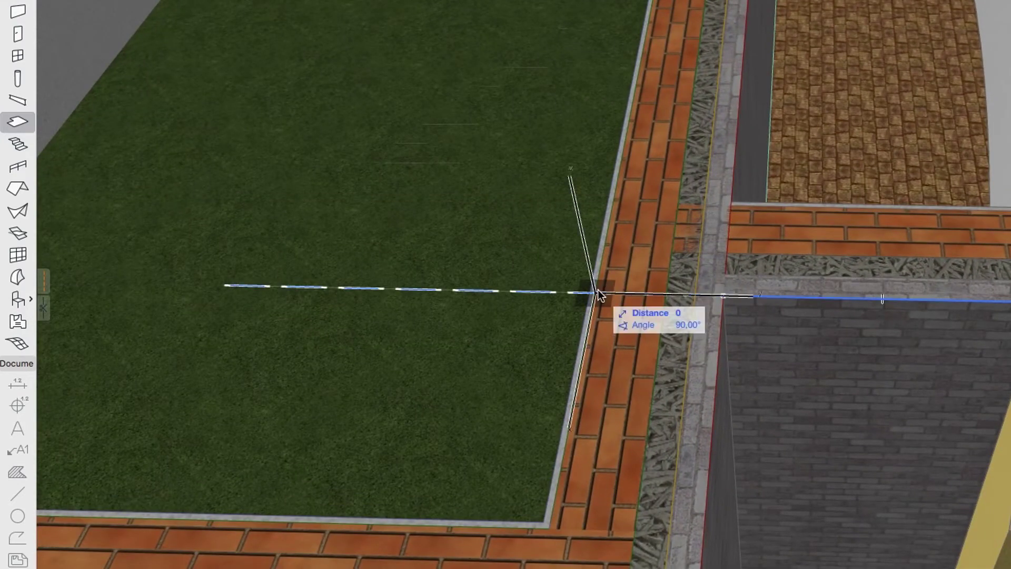
- Place the remaining slab corners at the wall corners and the curved wall's edge
scroll(604, 283, "down", 5)
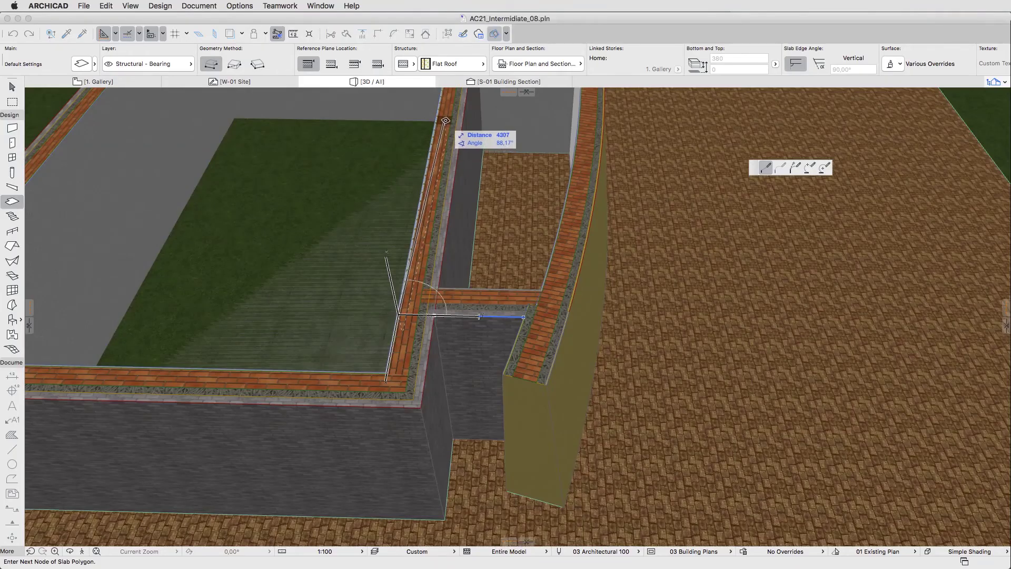
middle_click_drag(446, 123, 404, 338)
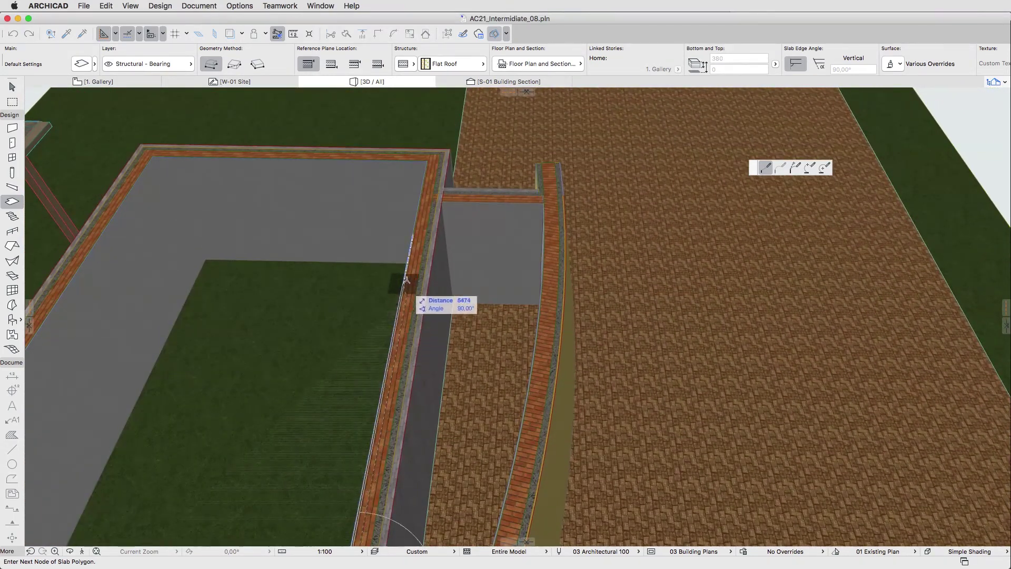
scroll(422, 187, "up", 5)
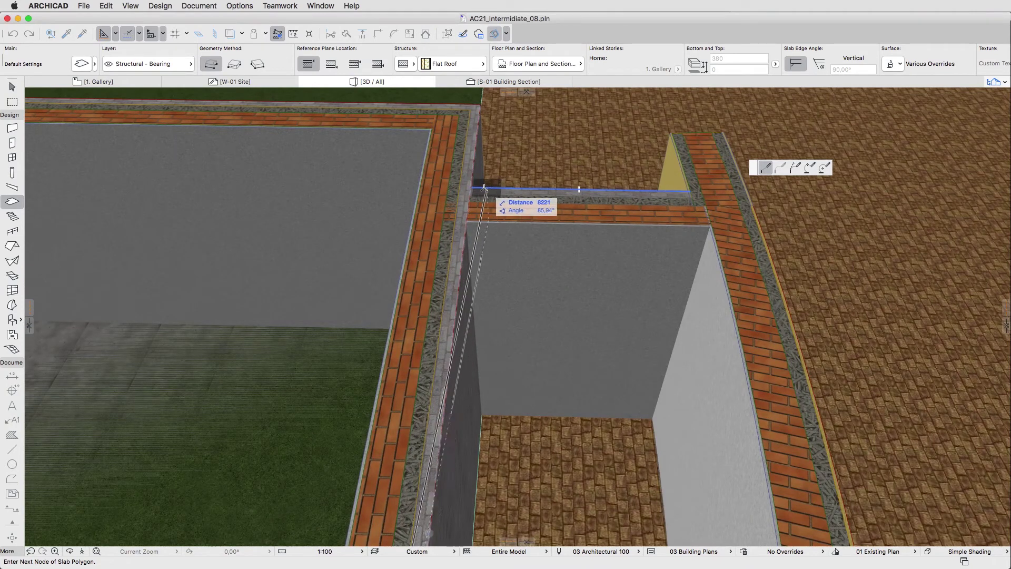
left_click(424, 184)
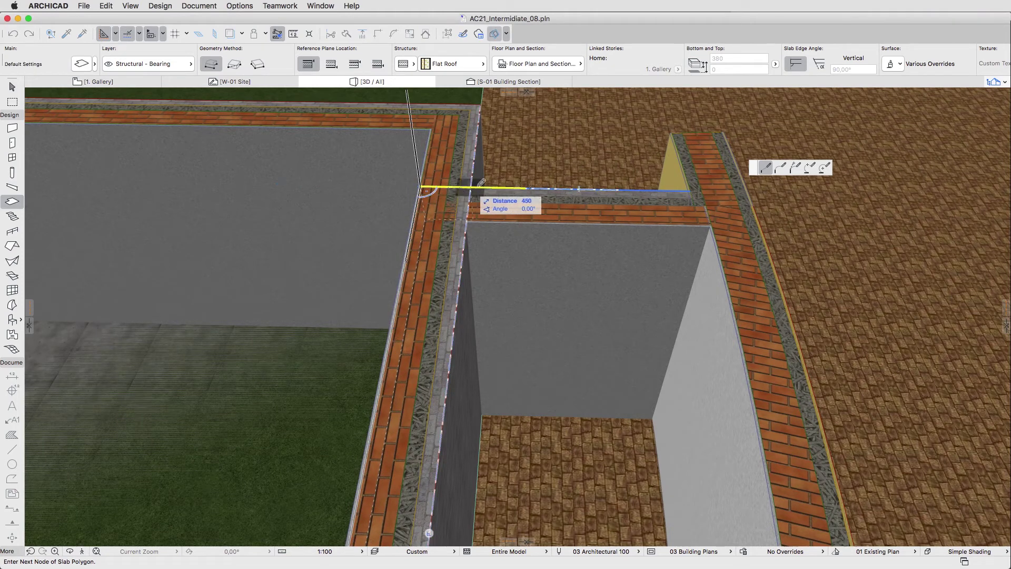
left_click(736, 190)
scroll(736, 189, "down", 10)
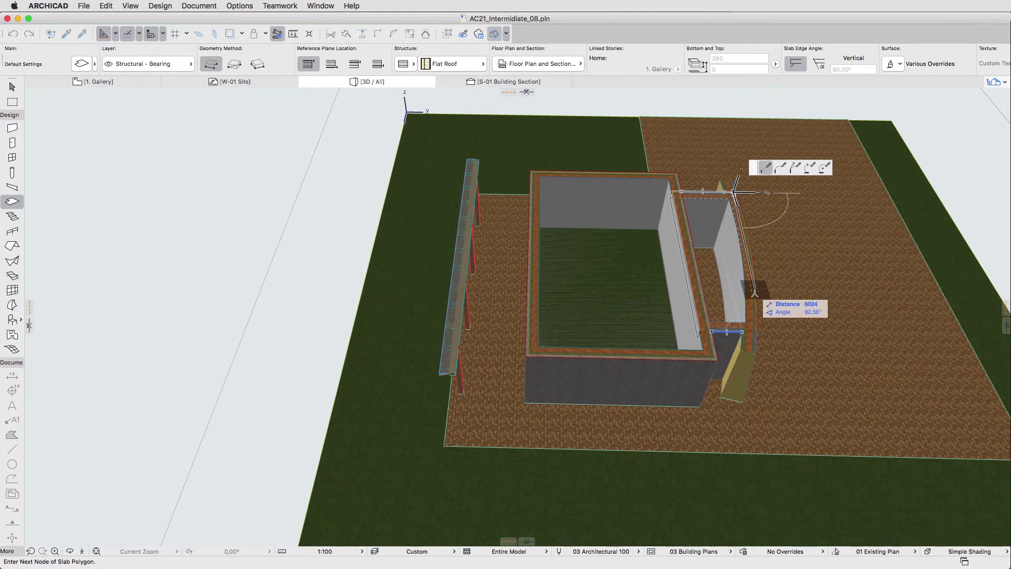
scroll(756, 327, "up", 5)
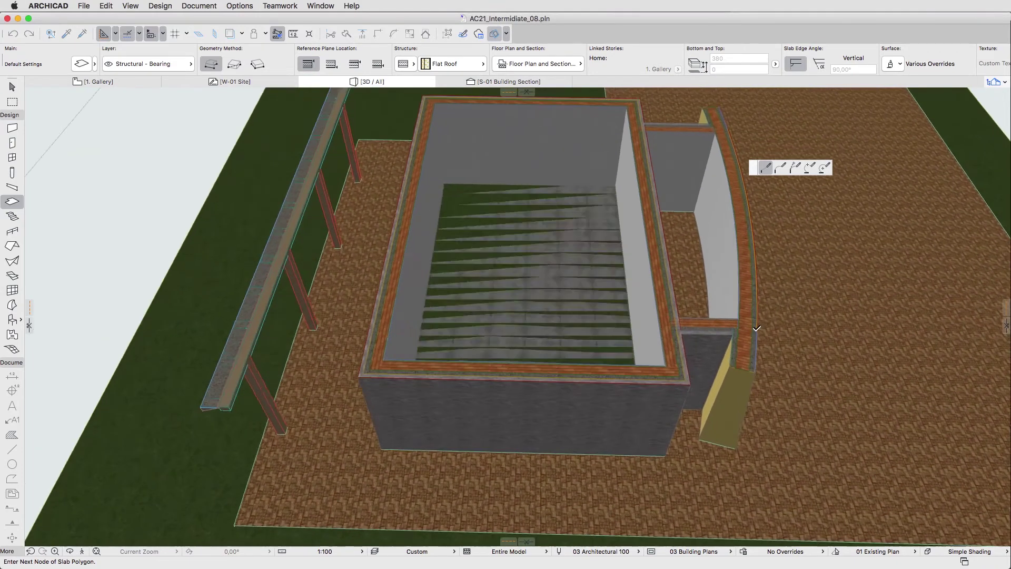
scroll(757, 328, "up", 5)
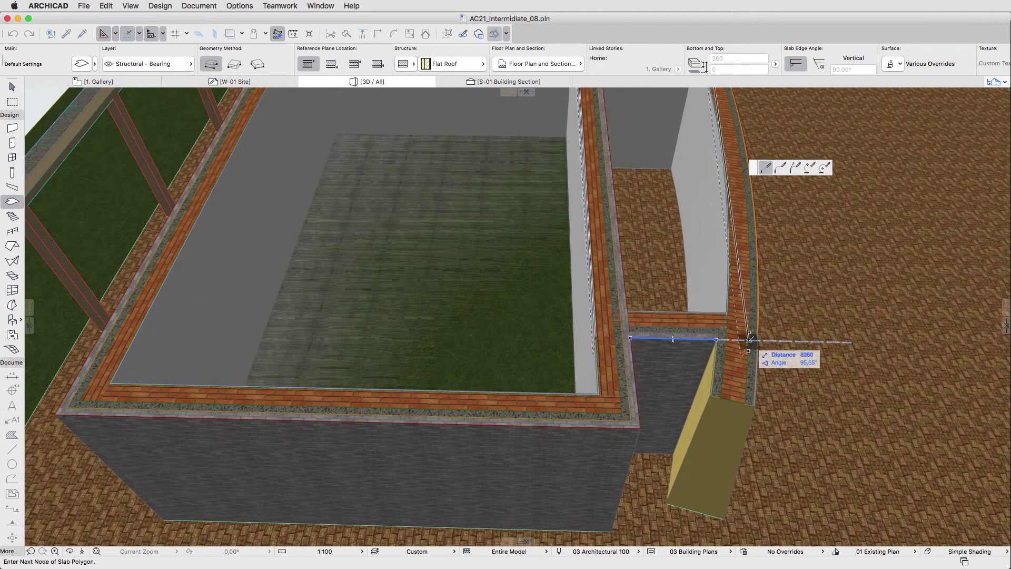
left_click(749, 339)
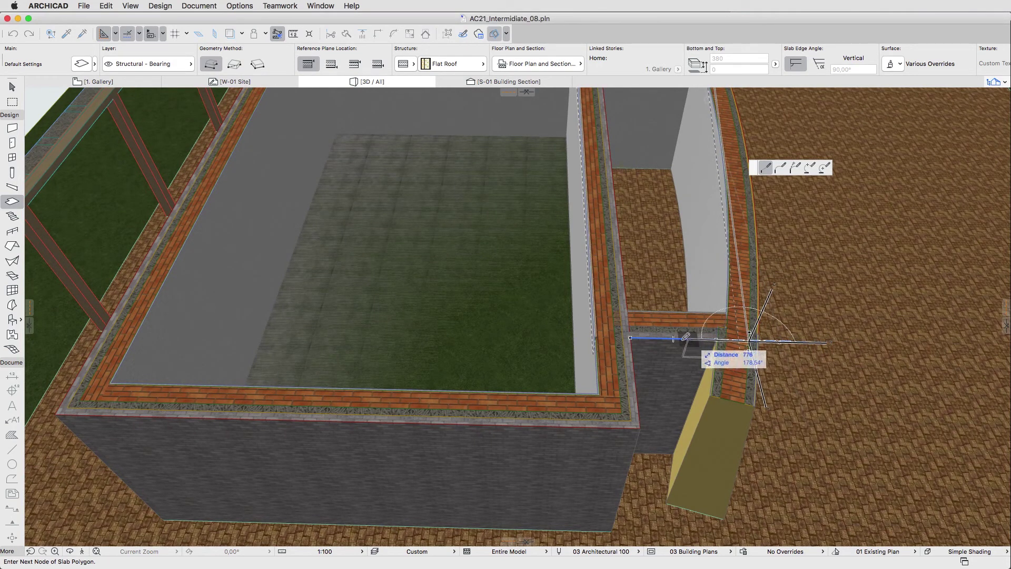
- Close the slab outline and curve its outer edge along the curved wall
double_click(597, 335)
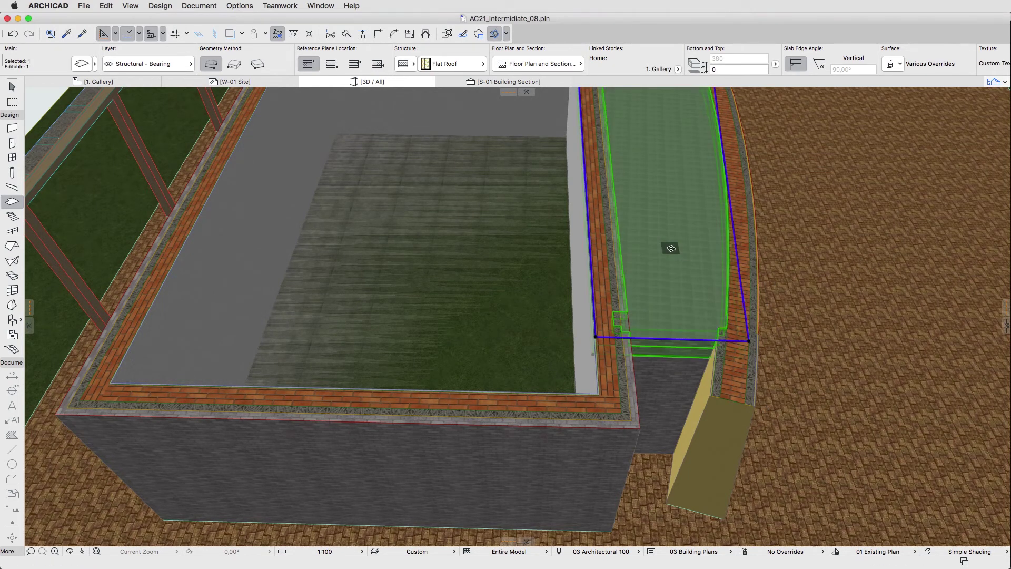
left_click(734, 251)
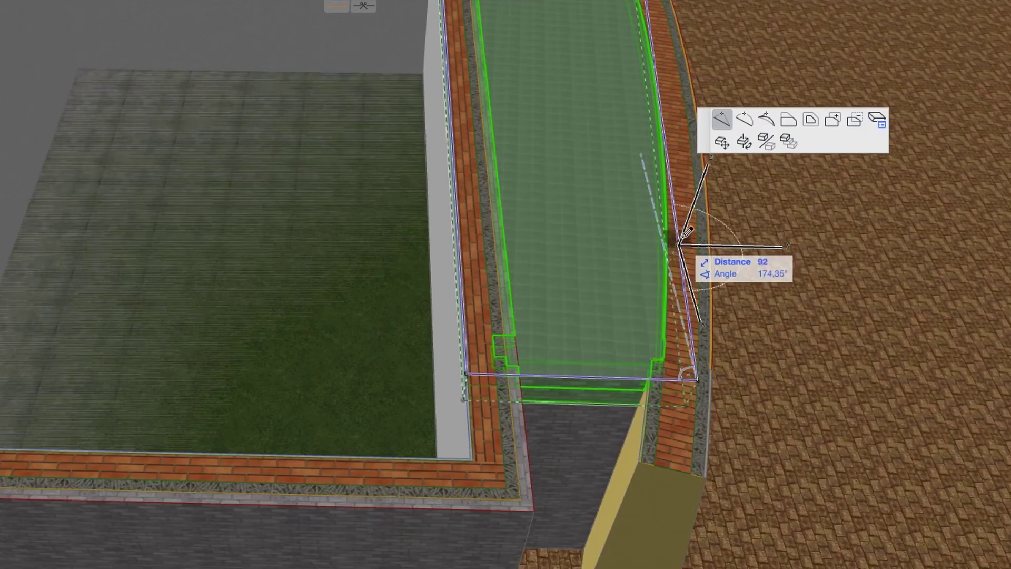
left_click(743, 128)
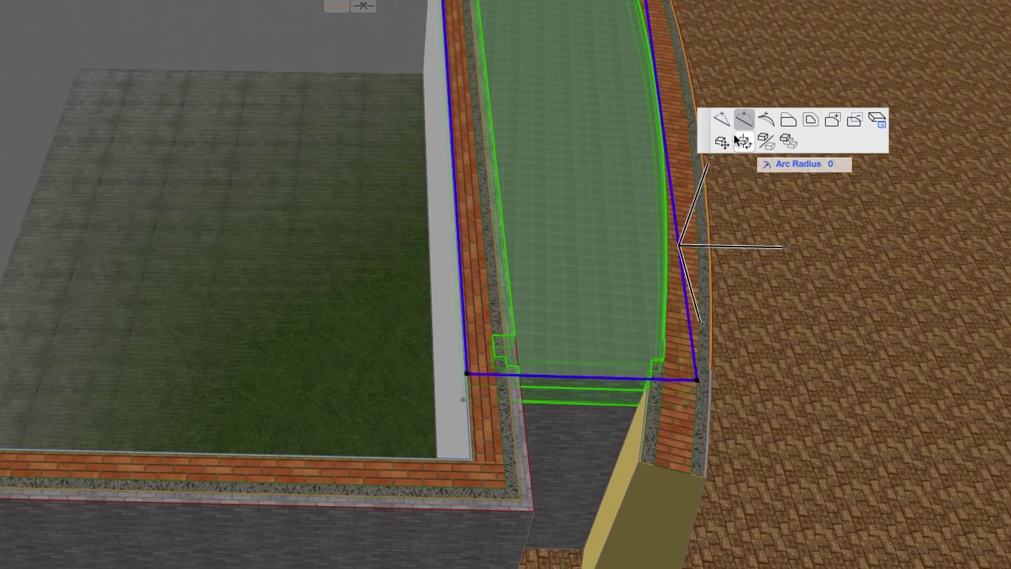
left_click(693, 172)
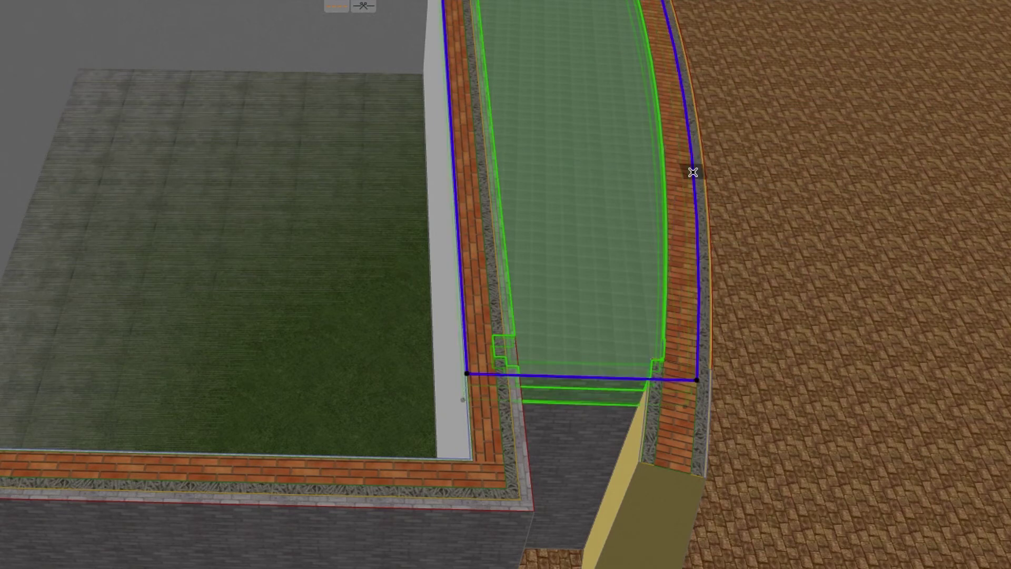
- Orbit to an oblique view of the new slab and delete all cutting planes
scroll(792, 216, "up", 5)
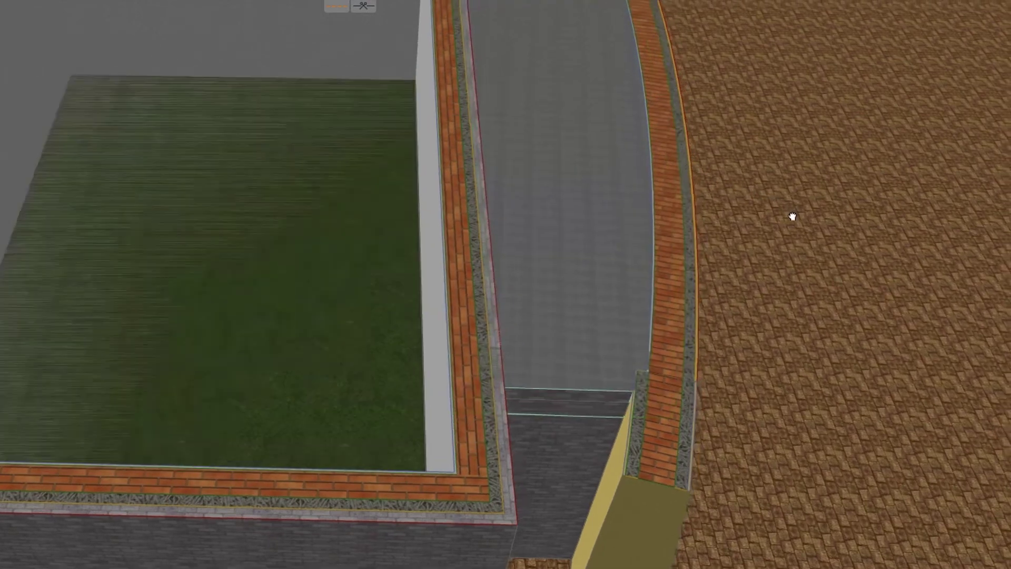
middle_click_drag(729, 298, 506, 292, "shift")
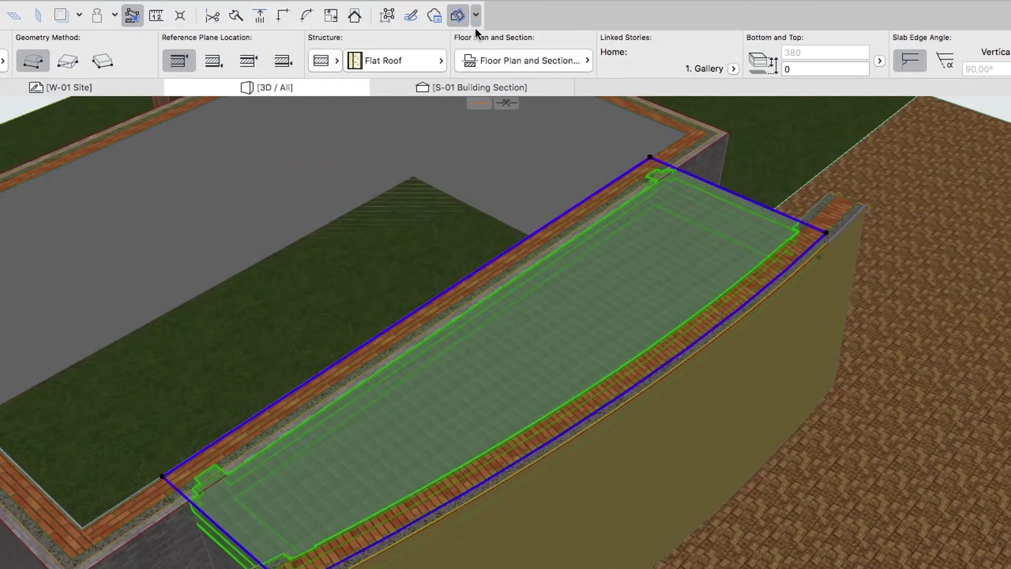
left_click(476, 24)
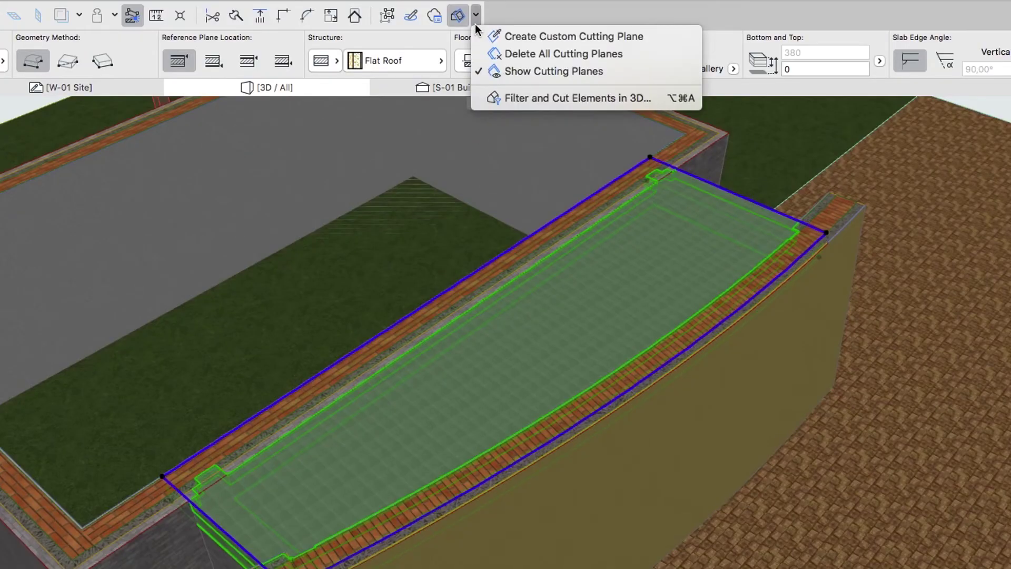
left_click(475, 55)
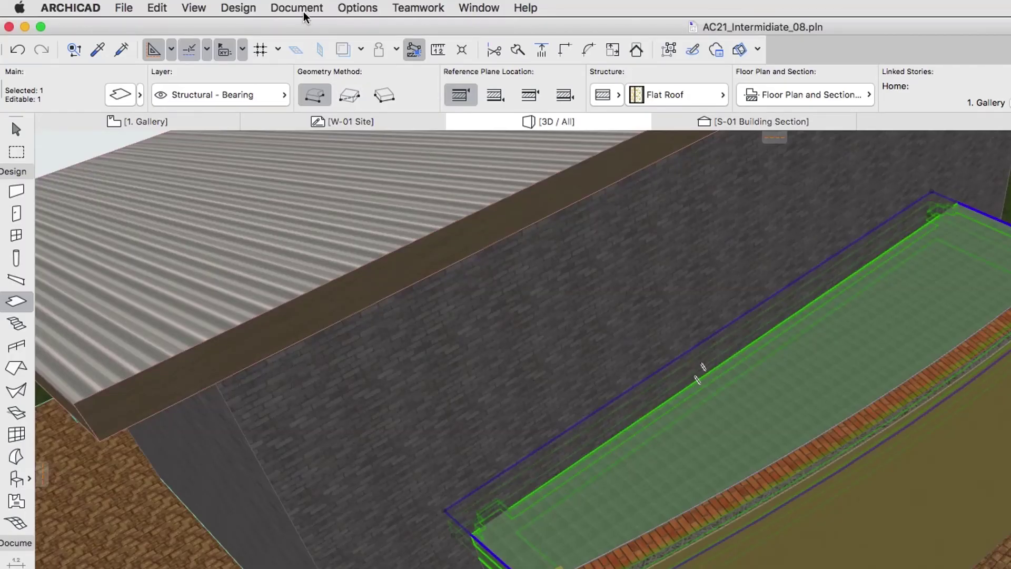
- Reset the terrace slab's Align 3D Texture setting and deselect the slab
left_click(298, 8)
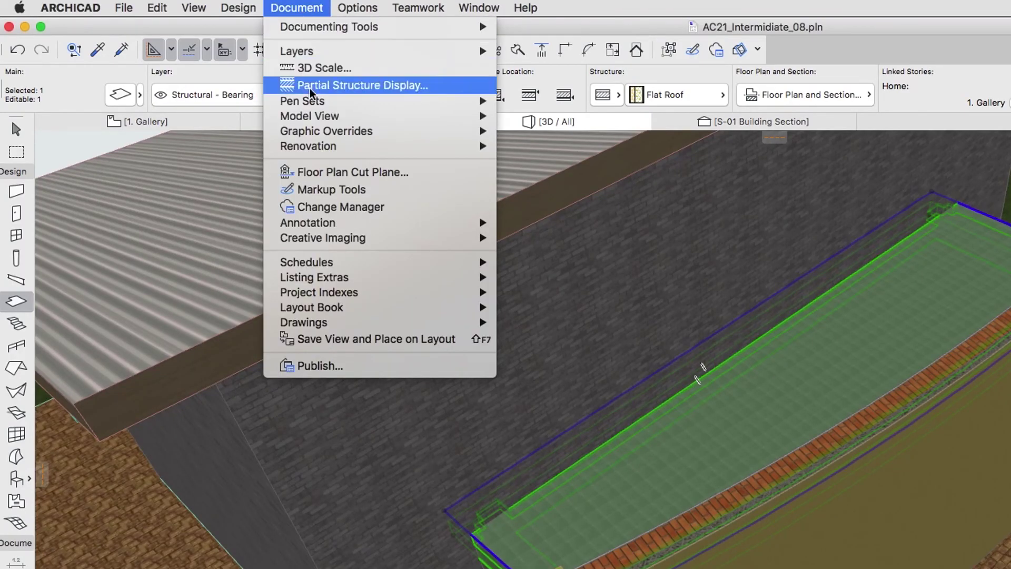
mouse_move(315, 240)
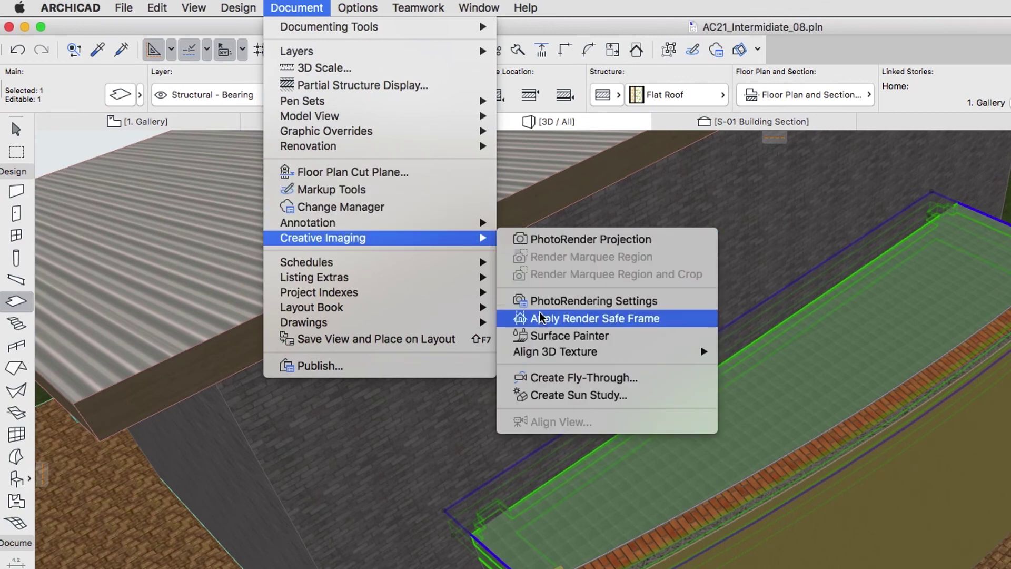
mouse_move(542, 352)
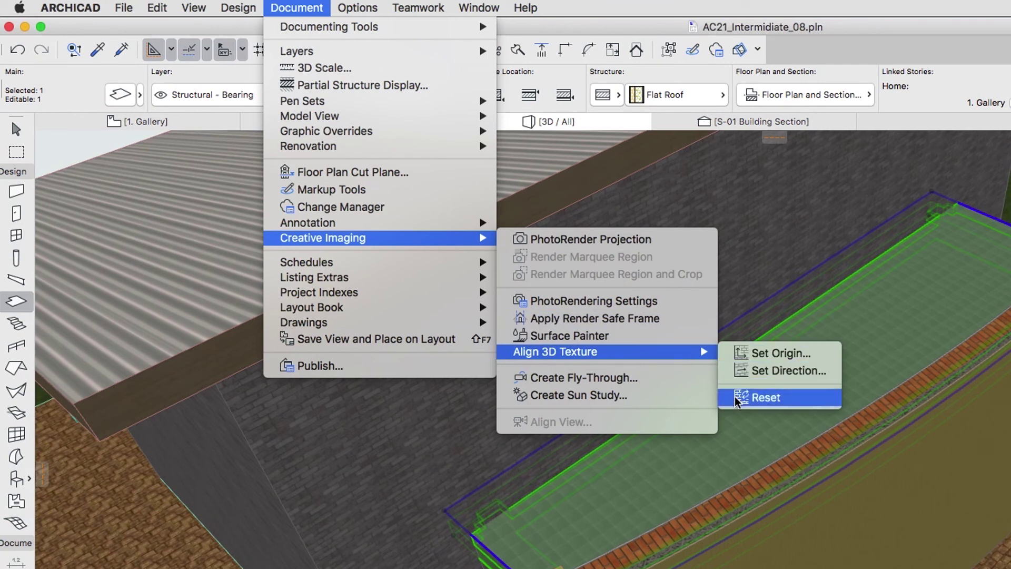
left_click(759, 398)
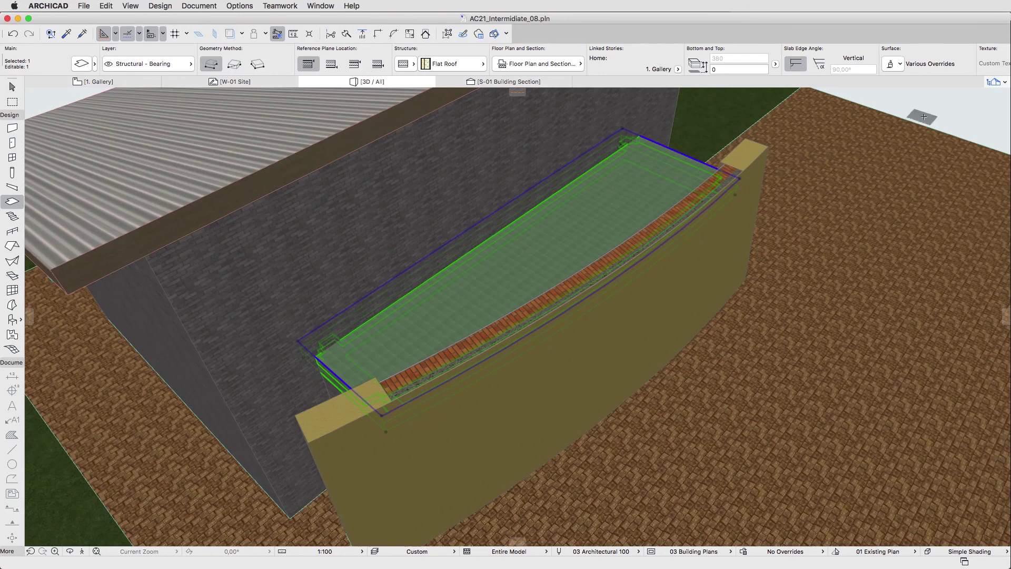
key("Escape")
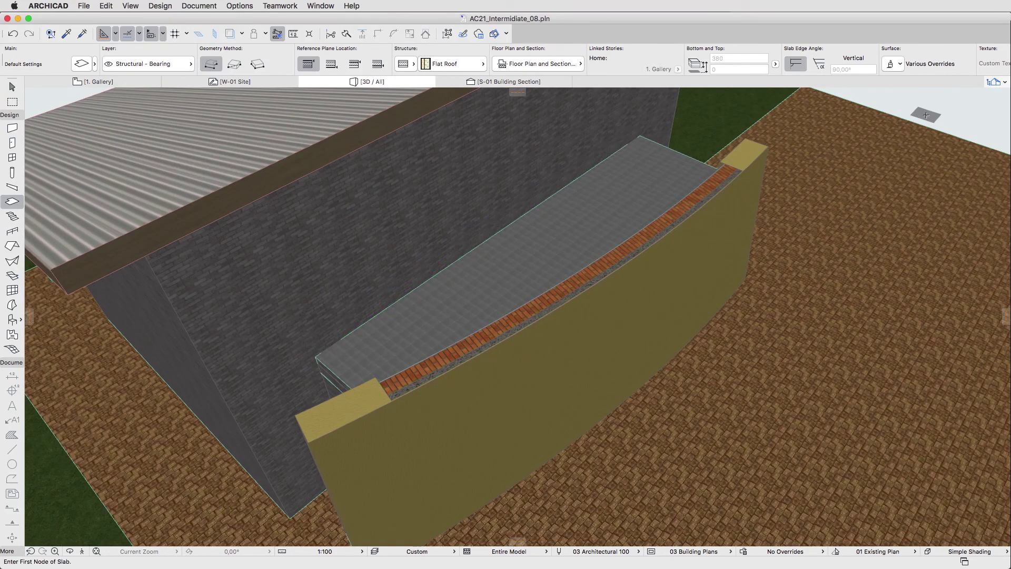